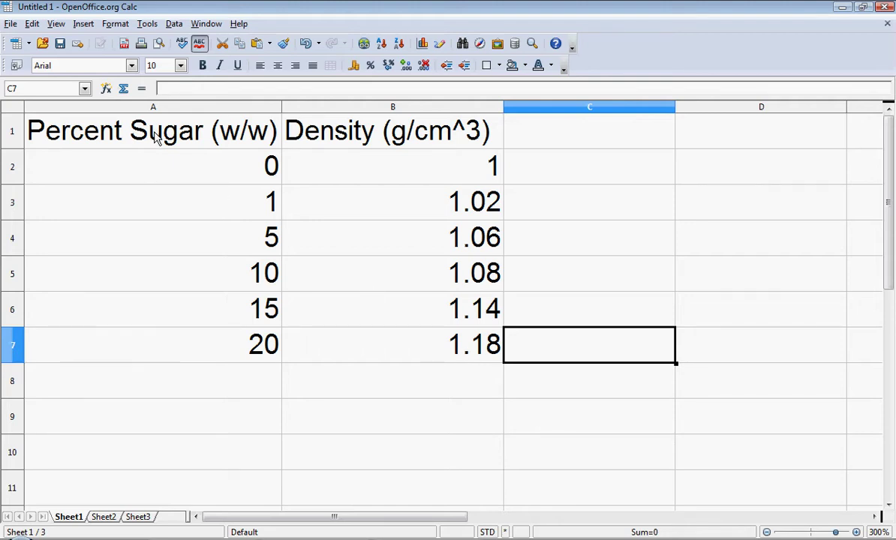
Review the Percent Sugar values (0 to 20) and the Density (g/cm^3) heading
left_click(155, 136)
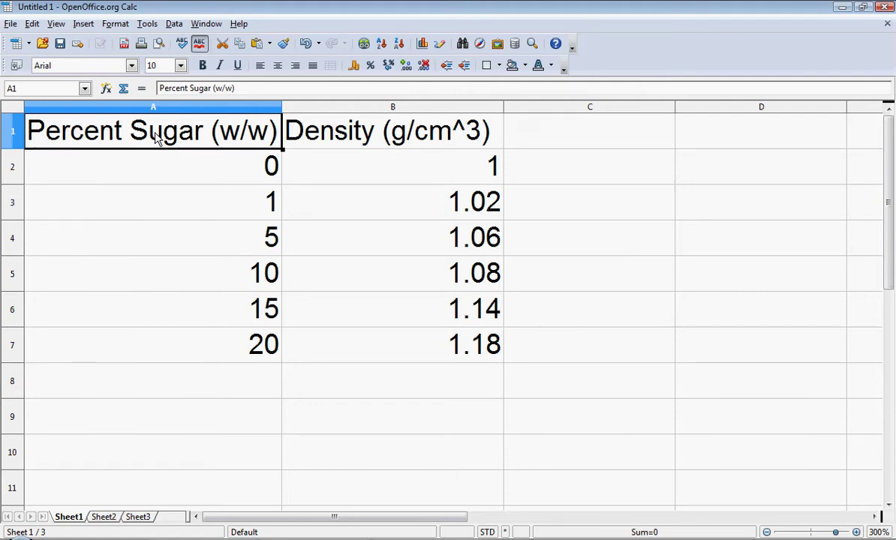
left_click(240, 177)
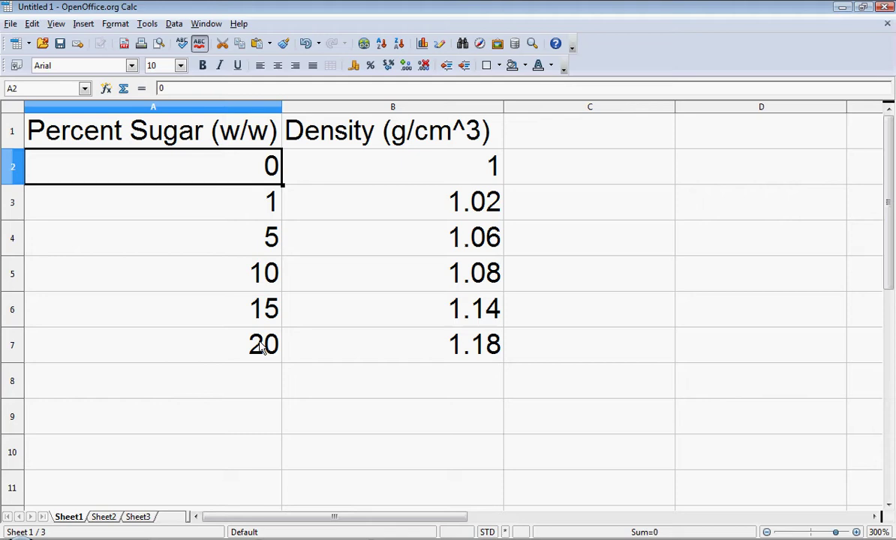
left_click(241, 323)
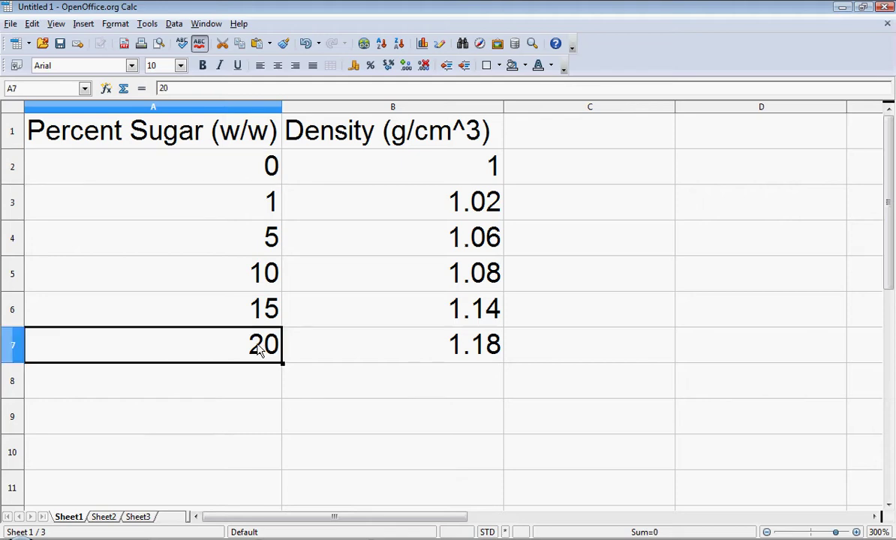
left_click(373, 144)
right_click(372, 144)
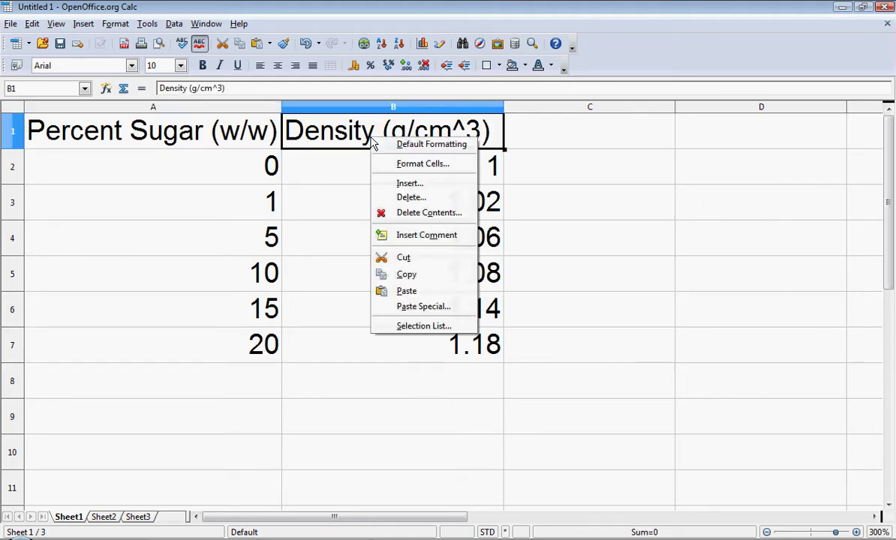
left_click(345, 145)
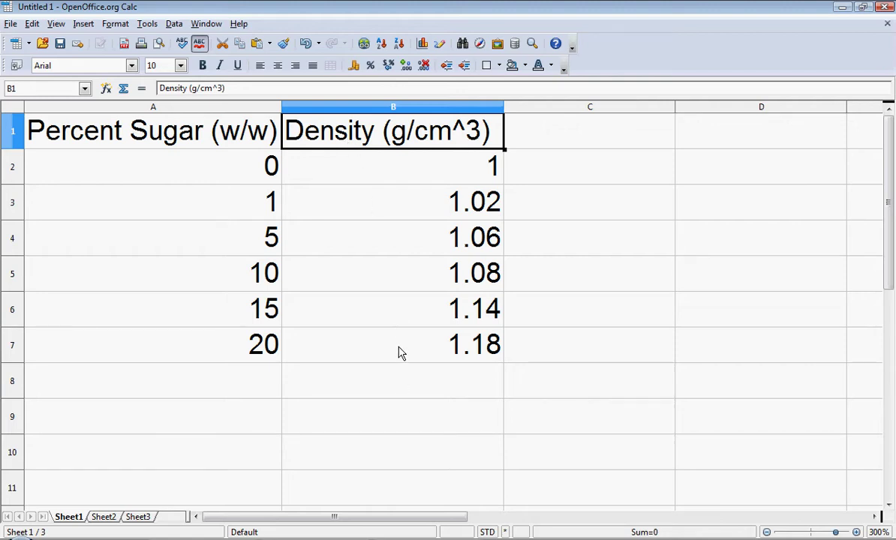
Give the first density value 2 decimal places so it reads 1.00
left_click(455, 171)
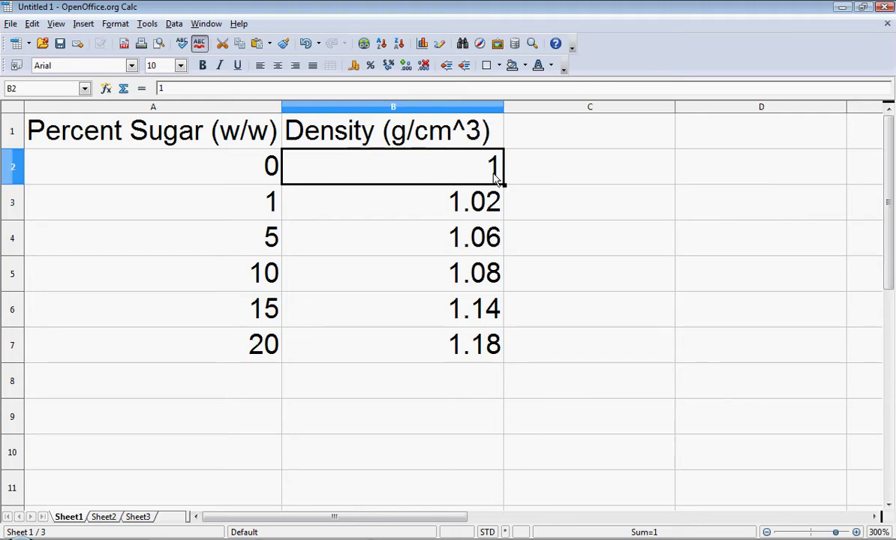
key("ctrl+1")
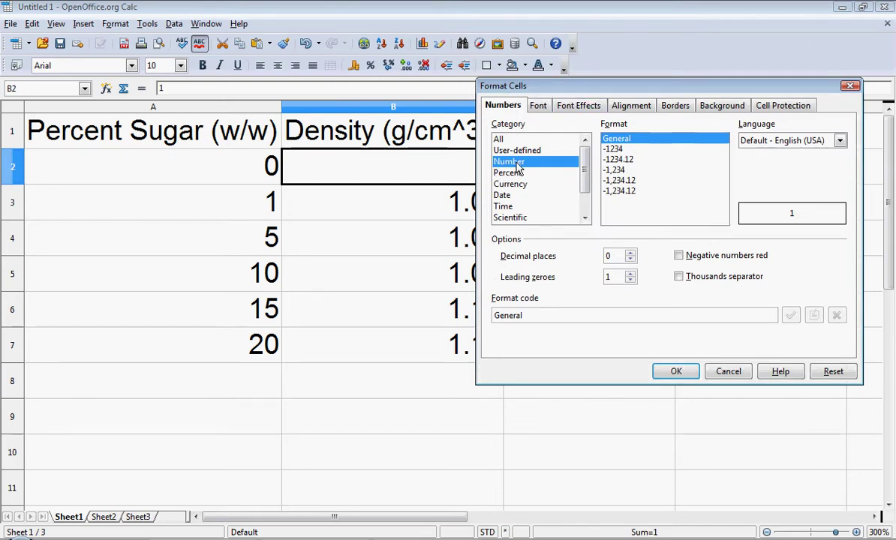
left_click(630, 252)
left_click(630, 252)
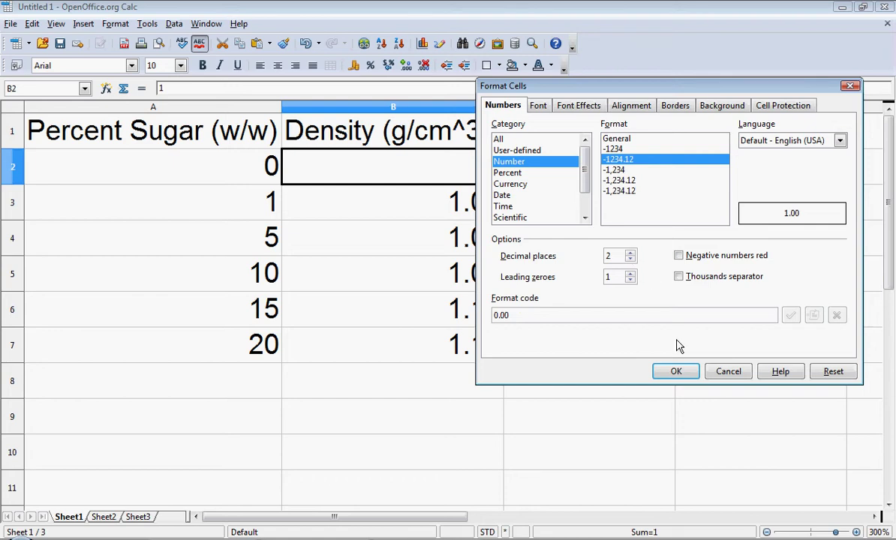
left_click(676, 371)
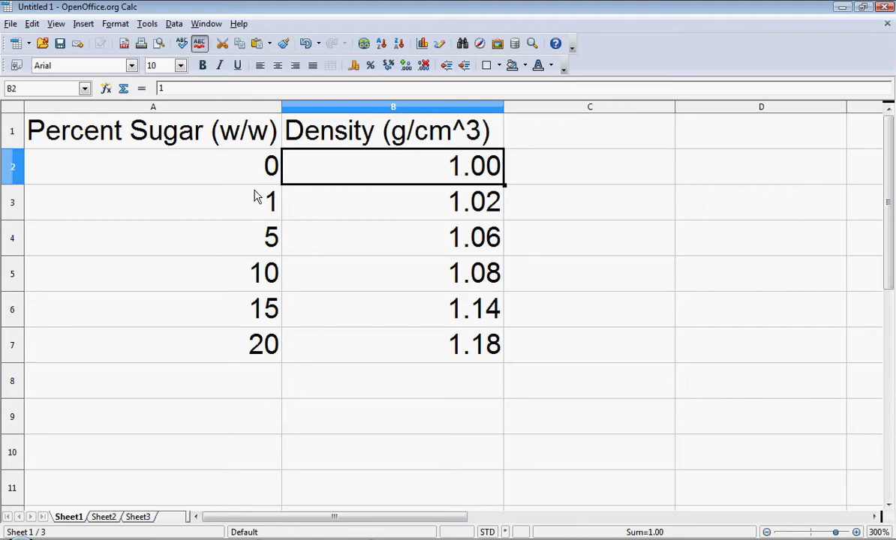
Inspect the sugar percentage format in Format Cells, leaving it at 0 decimals unchanged
left_click_drag(236, 177, 239, 347)
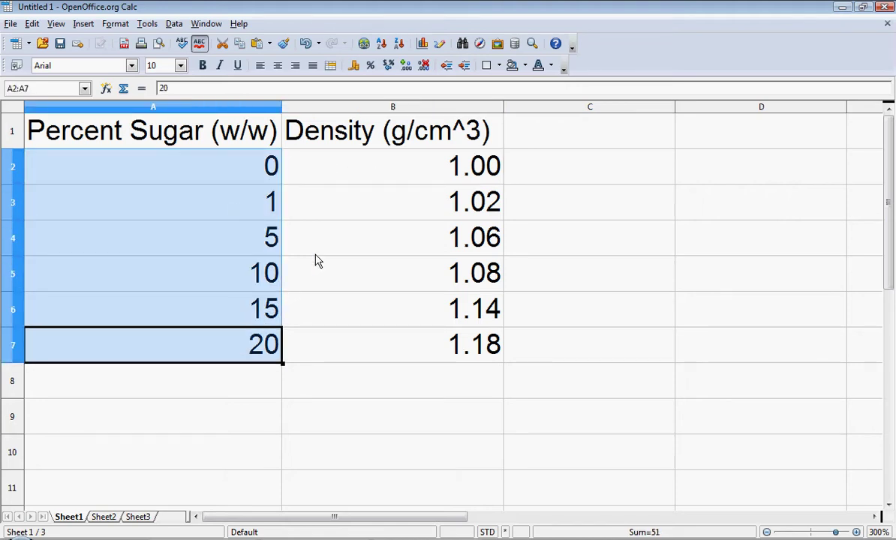
left_click(266, 174)
left_click(260, 209)
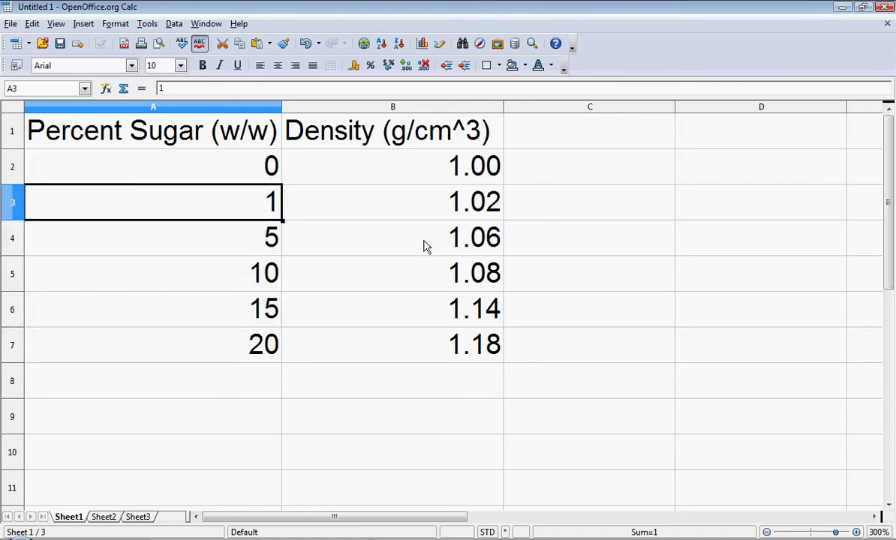
key("ctrl+1")
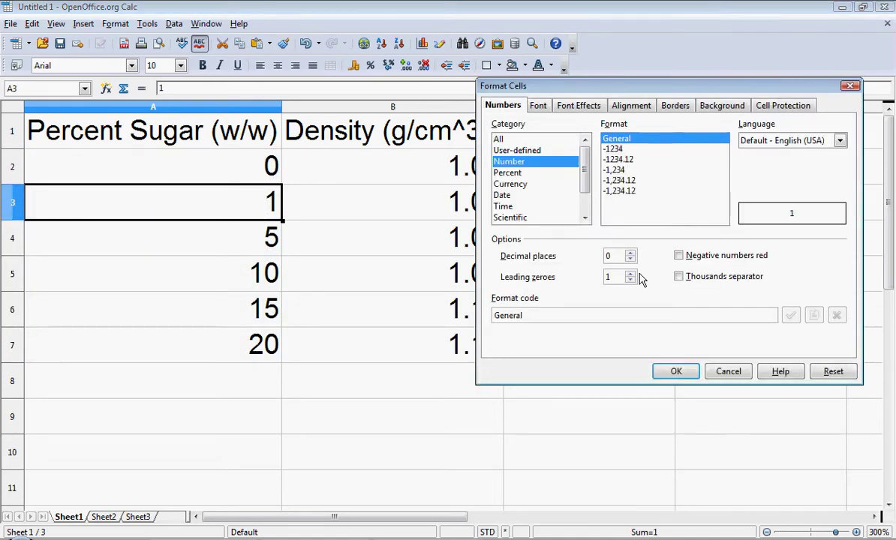
left_click(631, 254)
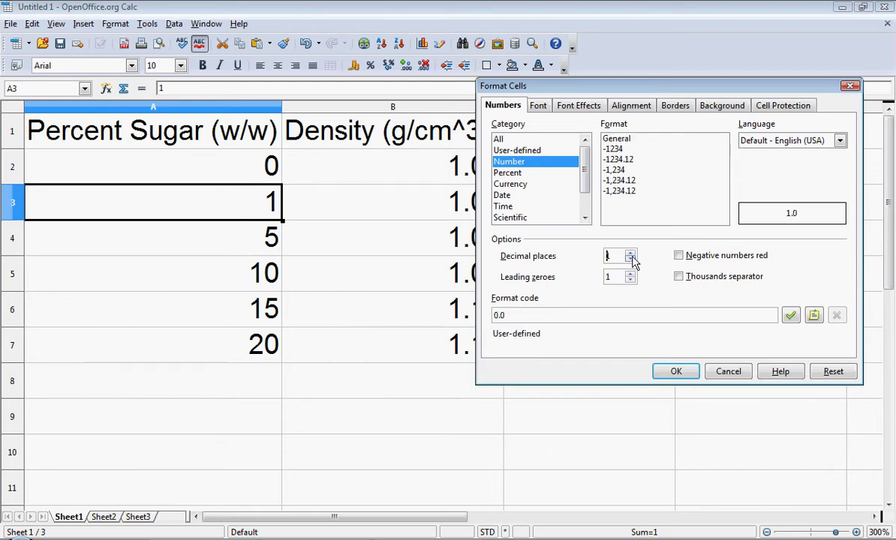
left_click(630, 259)
left_click(728, 372)
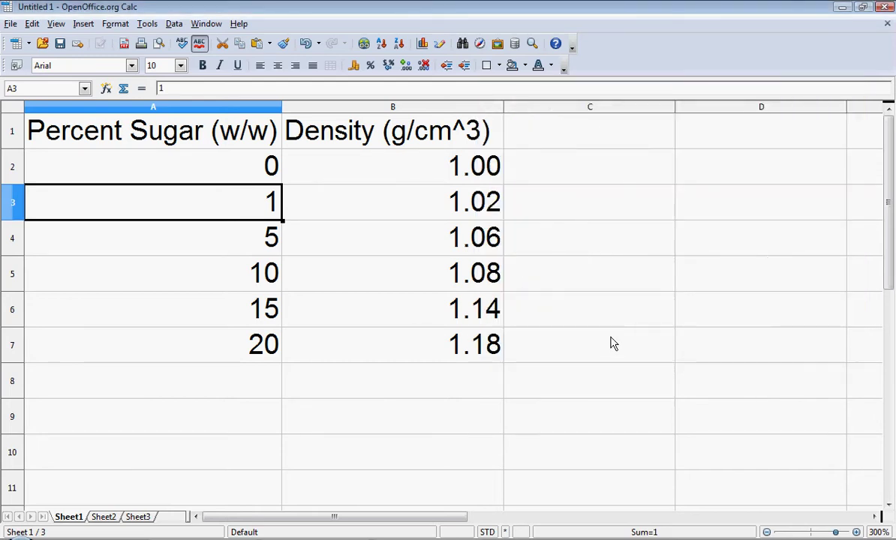
right_click(400, 126)
left_click(264, 143)
Select the table A1:B7 and start a chart of type XY (Scatter), Points Only
left_click_drag(264, 142, 381, 353)
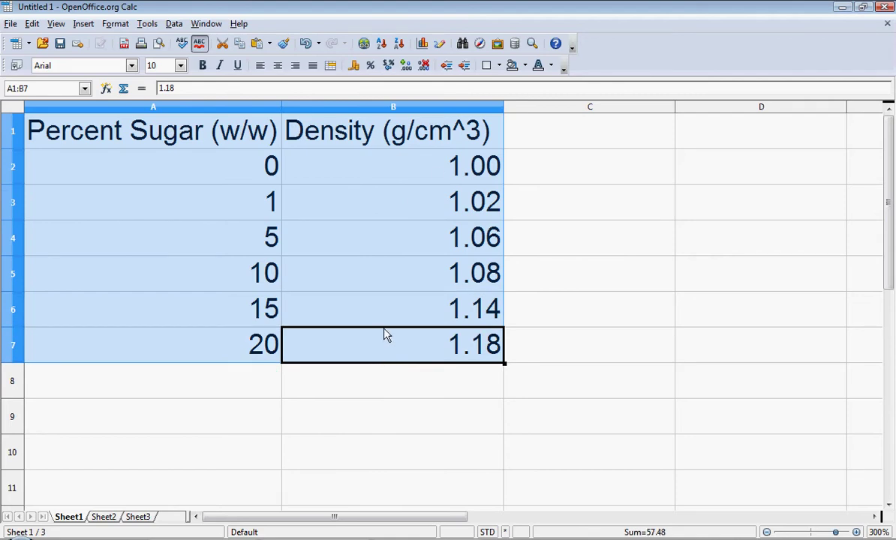
left_click(424, 45)
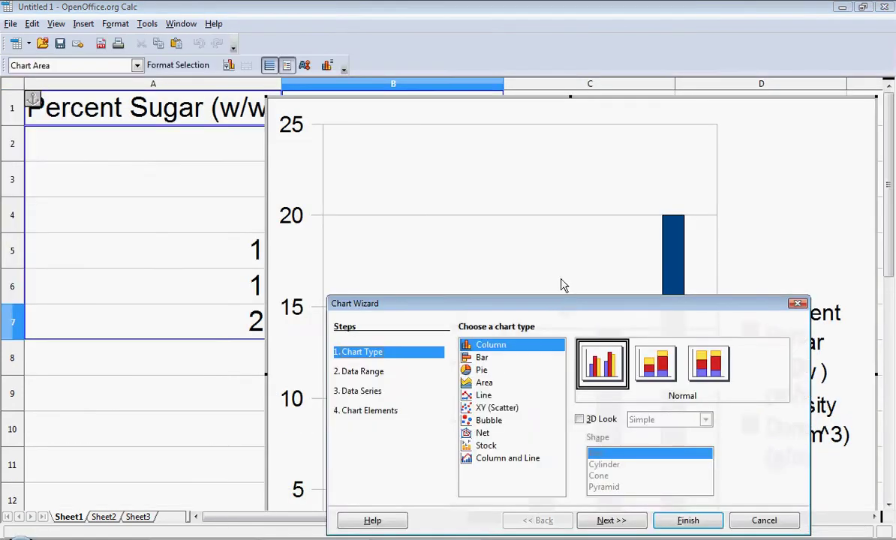
left_click_drag(555, 304, 496, 188)
left_click(443, 293)
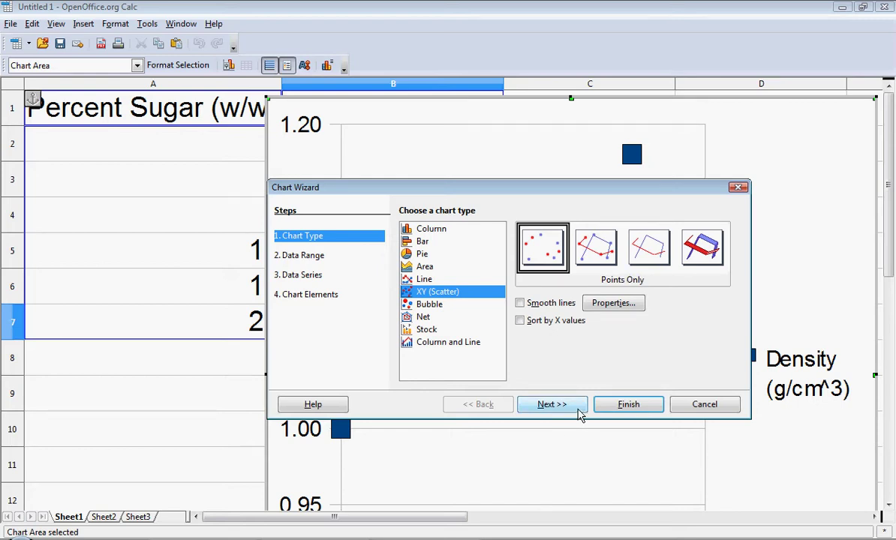
Accept data range $Sheet1.$A$1:$B$7 and the detected Density series in the Chart Wizard
left_click(552, 404)
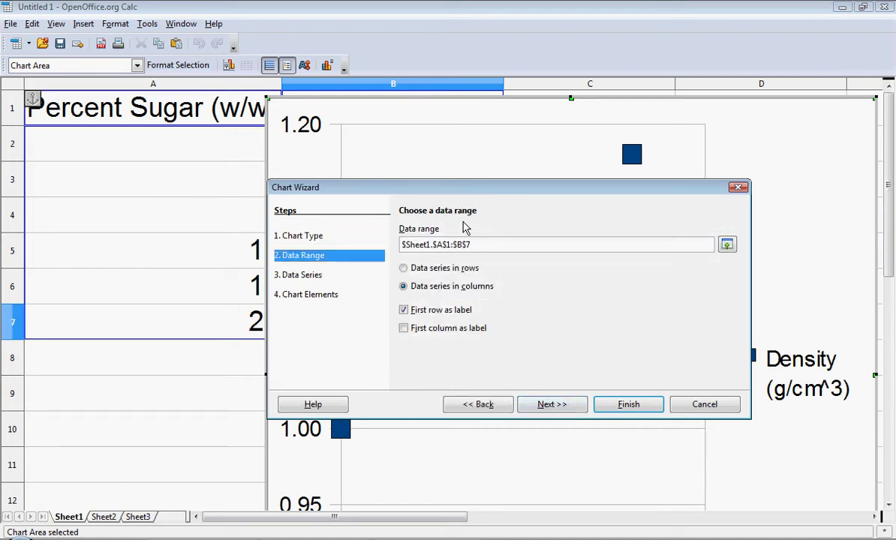
left_click_drag(516, 193, 462, 185)
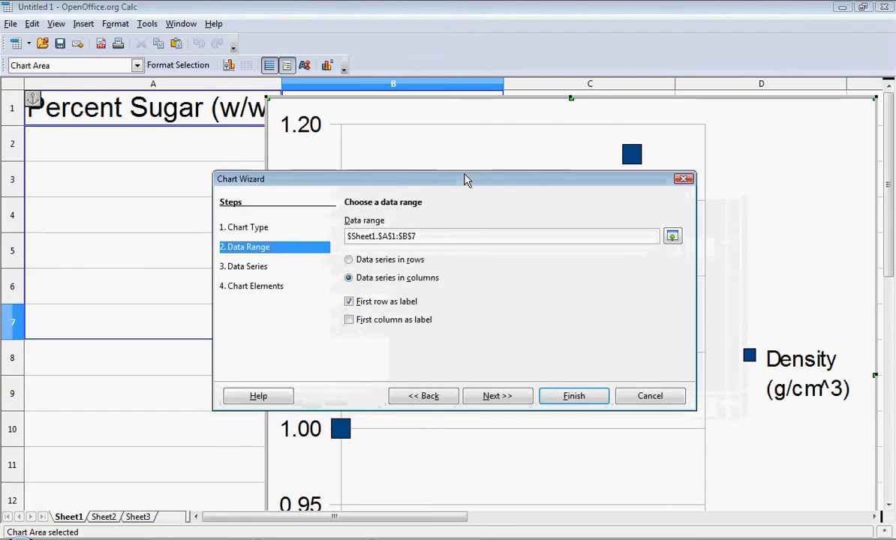
left_click(495, 399)
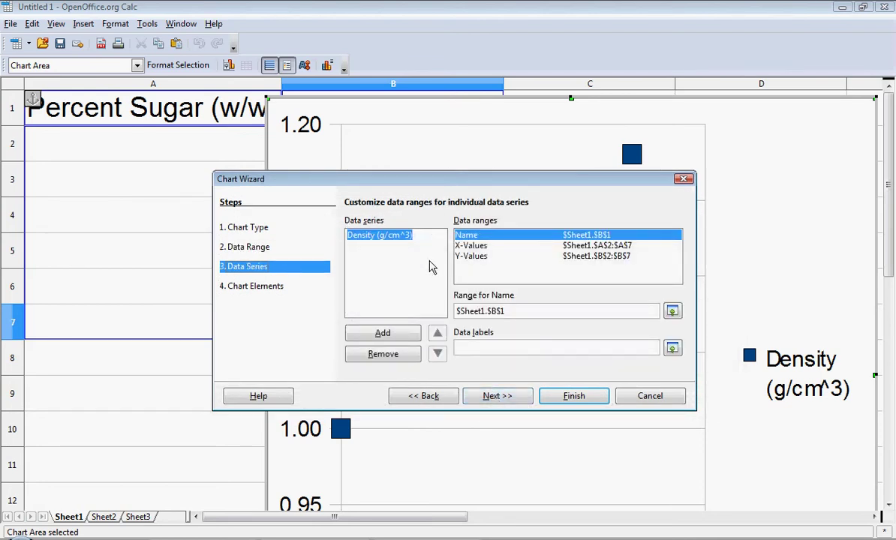
left_click(509, 399)
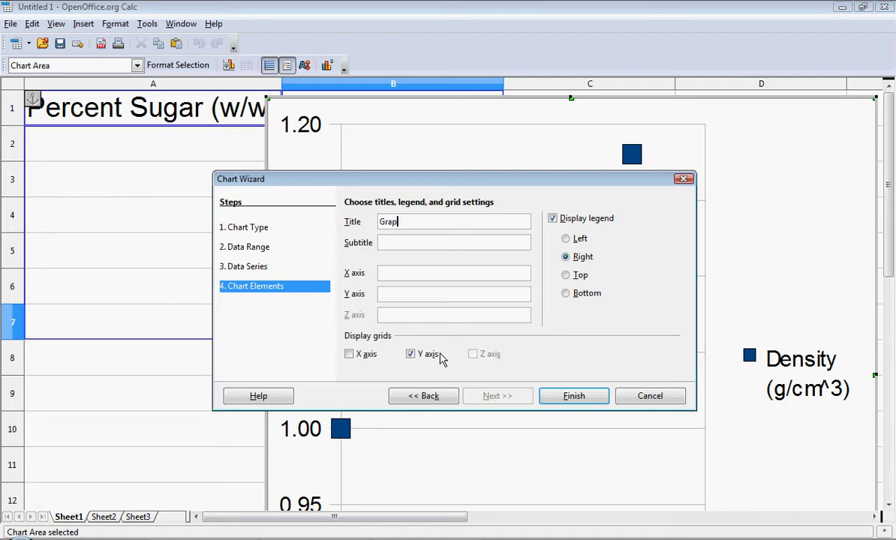
Title the chart 'Graph #1 - Calibration Curve' with axes '% Sugar (w/w)' and 'Density (g/cm^3)', then finish
type("#1 - Calibration Curve")
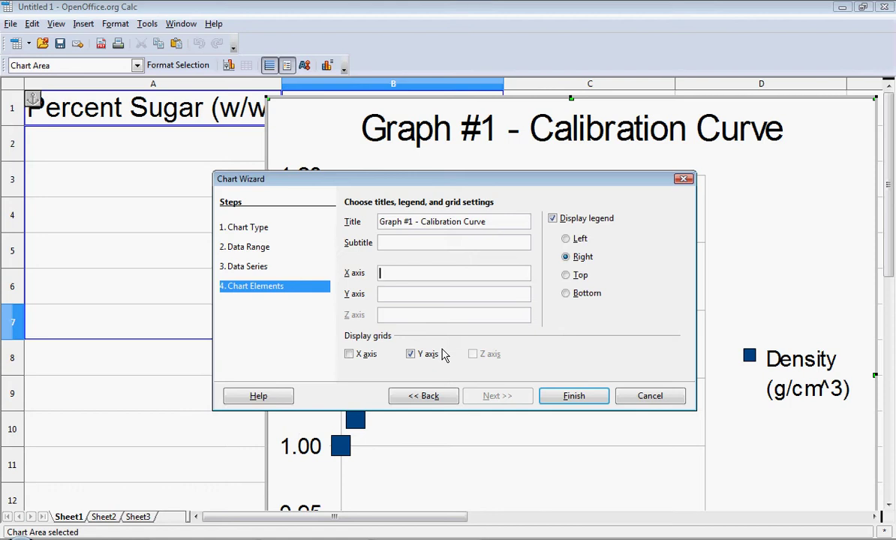
type("% Sugar (w/w0")
key("BackSpace")
type(")")
key("Tab")
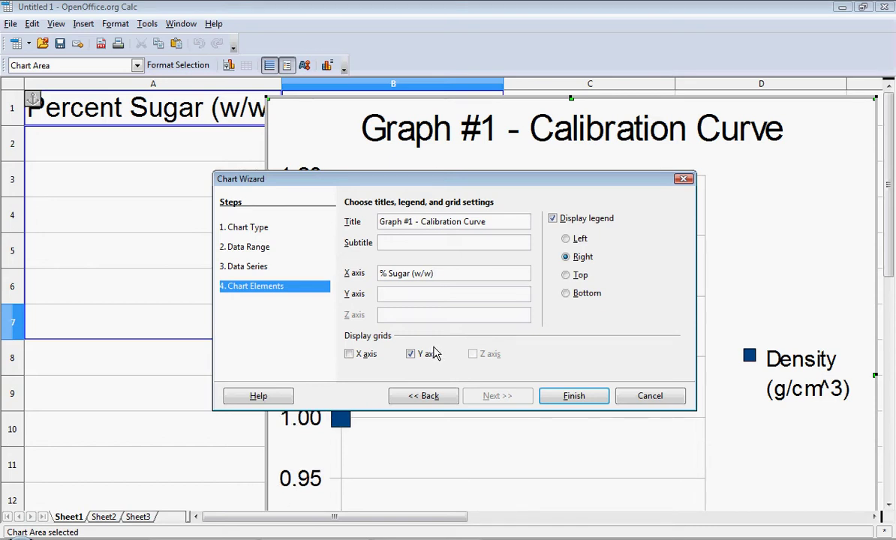
type("Density (")
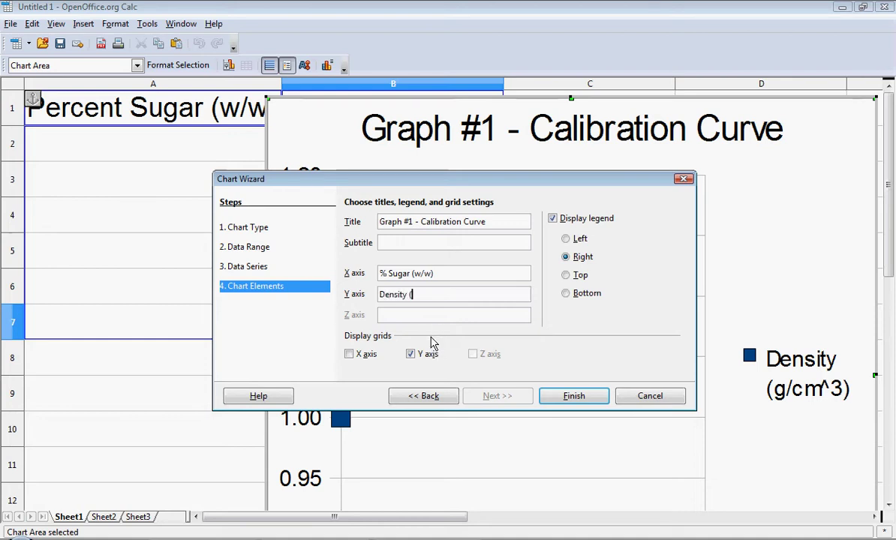
type("g/cm^3")
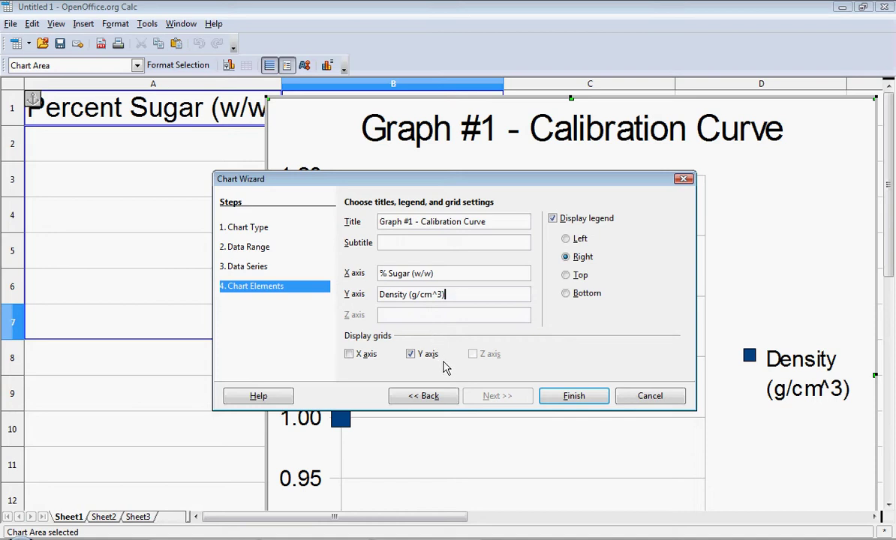
left_click(563, 396)
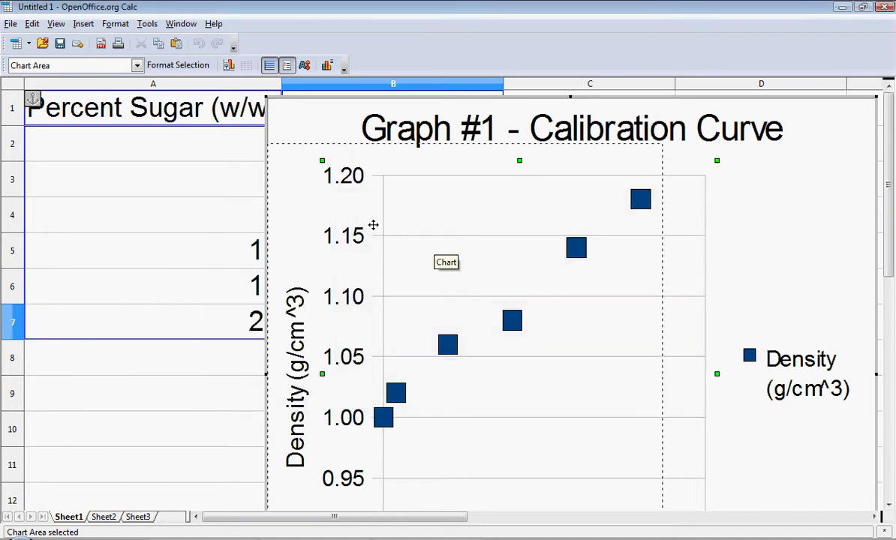
left_click(372, 223)
Exit chart editing and return to the spreadsheet
left_click(334, 135)
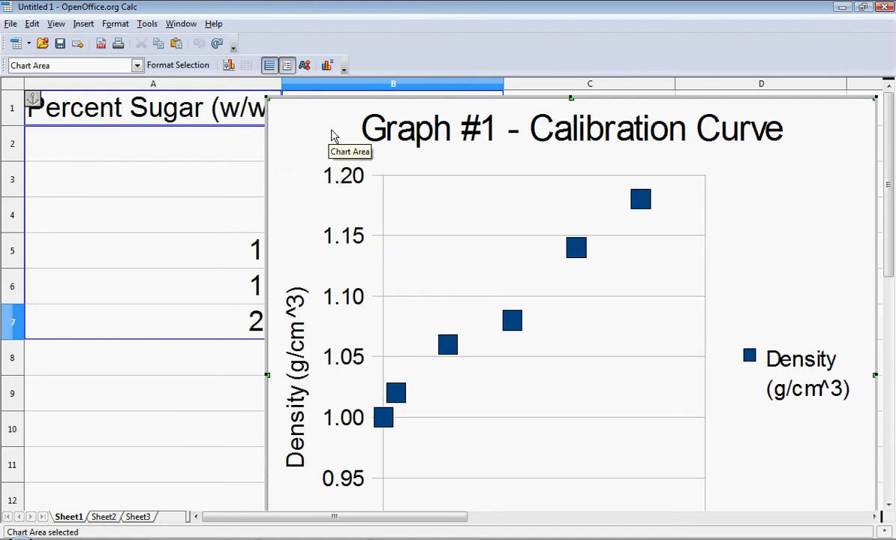
left_click(60, 24)
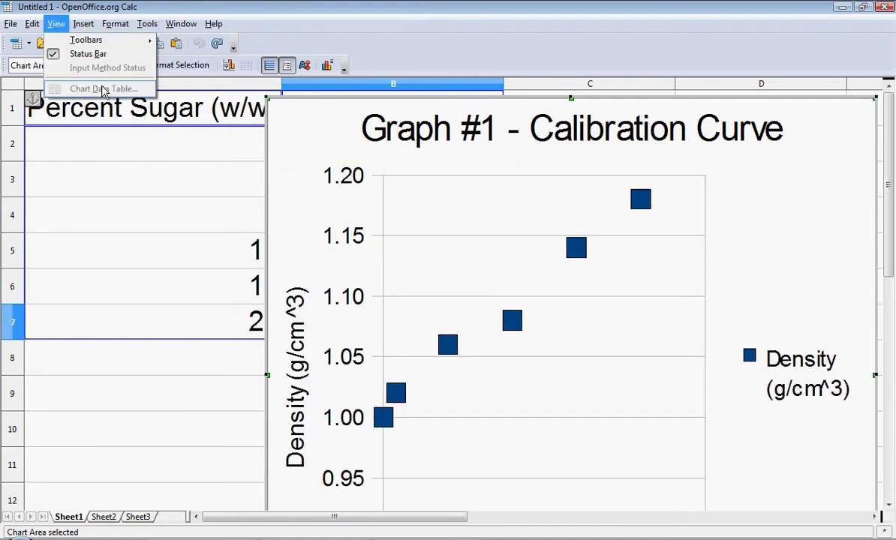
mouse_move(88, 26)
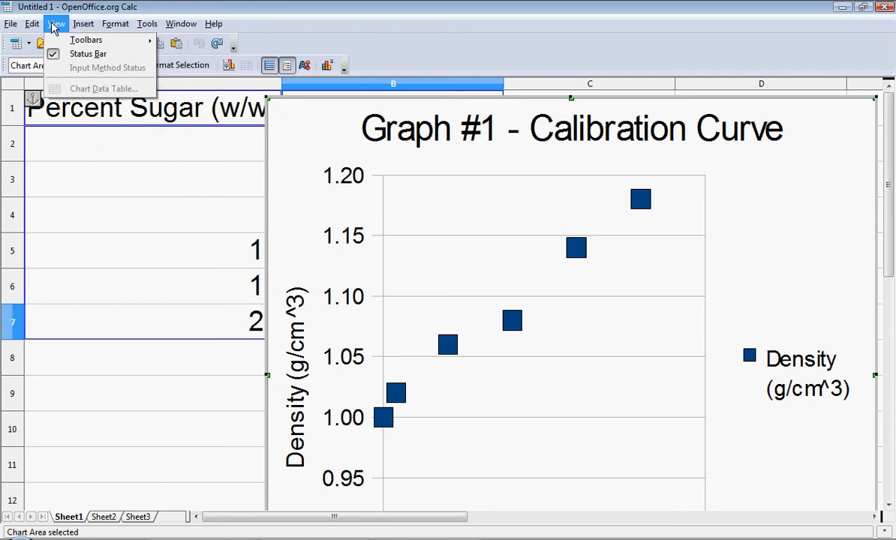
left_click(55, 24)
left_click(56, 24)
left_click(55, 24)
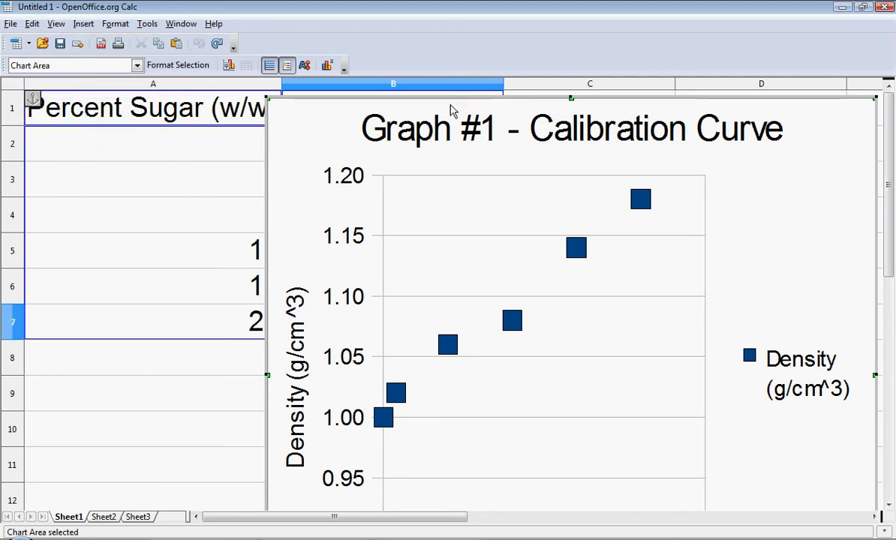
left_click(168, 223)
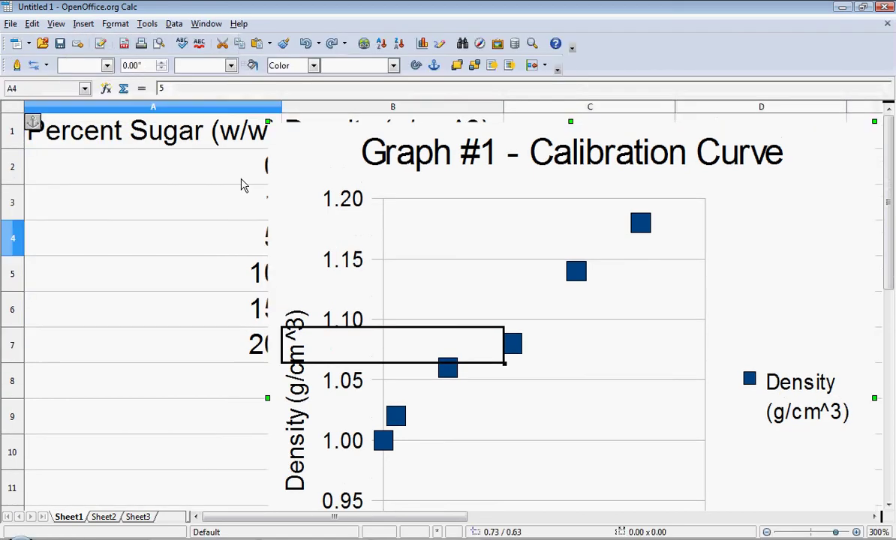
Set the sheet zoom to 100%
left_click(54, 24)
left_click(82, 227)
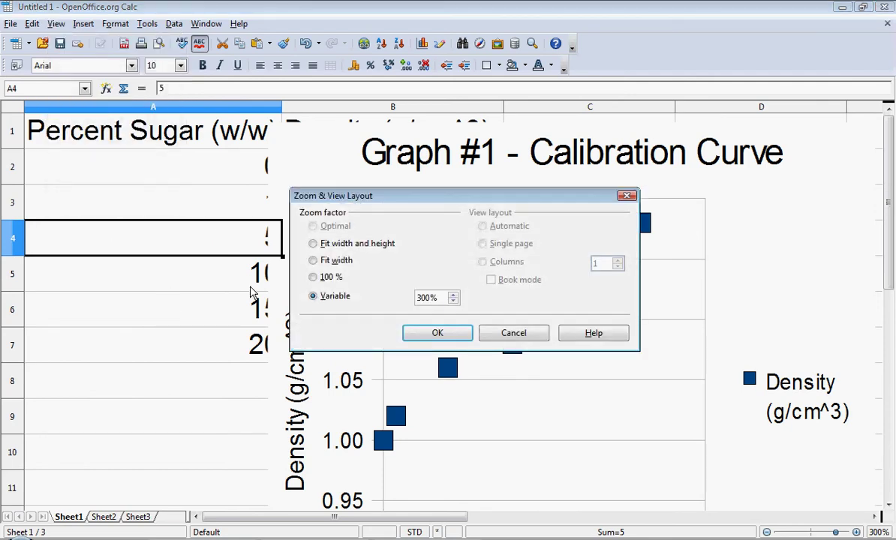
left_click(324, 278)
left_click(420, 333)
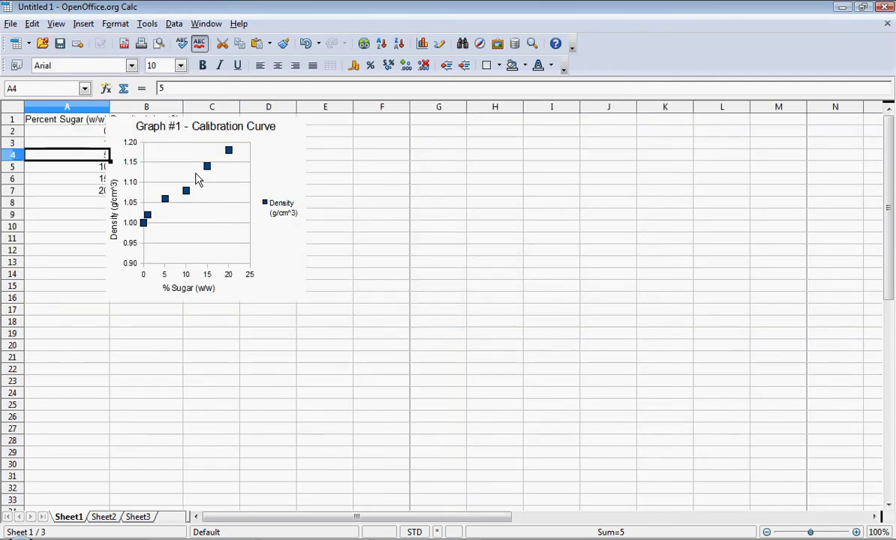
Move the chart to the top-left corner at A1 and enlarge it to about 8.24 x 5.75
left_click(285, 183)
left_click_drag(283, 174, 205, 172)
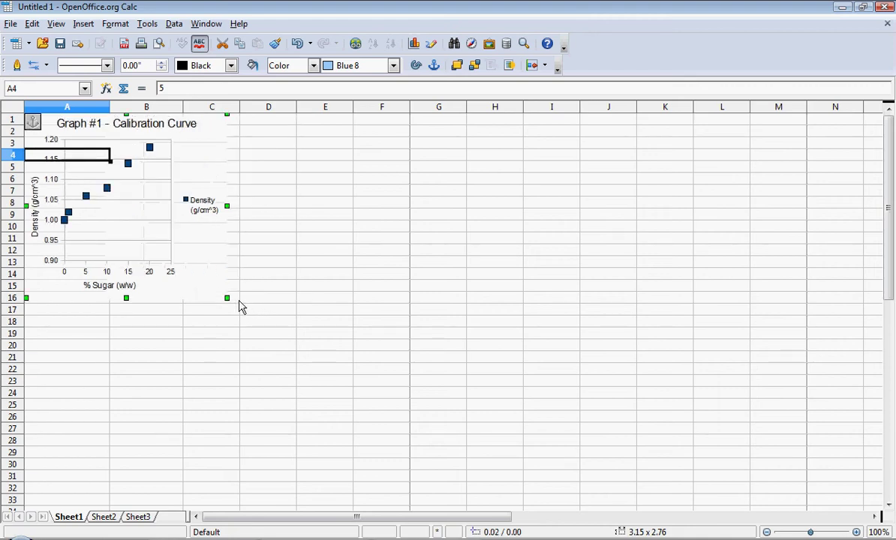
left_click_drag(227, 300, 551, 498)
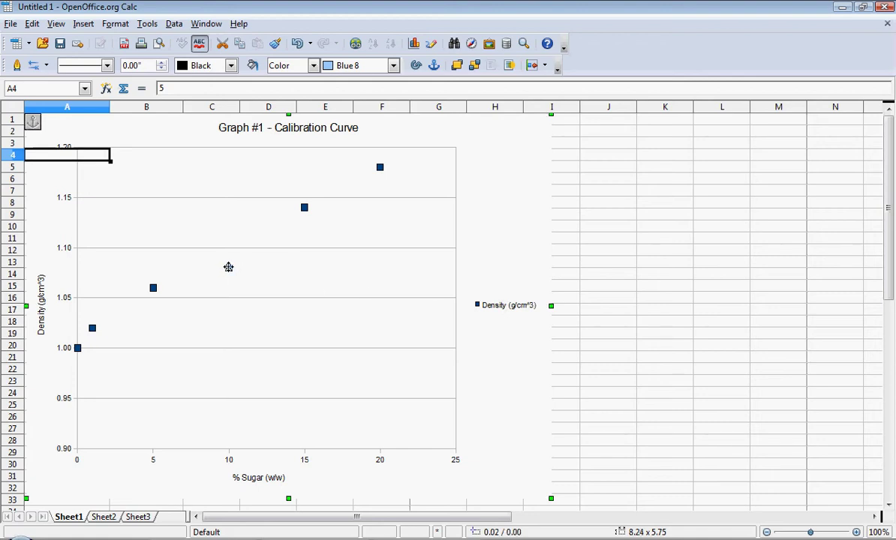
Add a linear trend line to the Density series, displaying its equation f(x) = 0.01x + 1.01
double_click(381, 166)
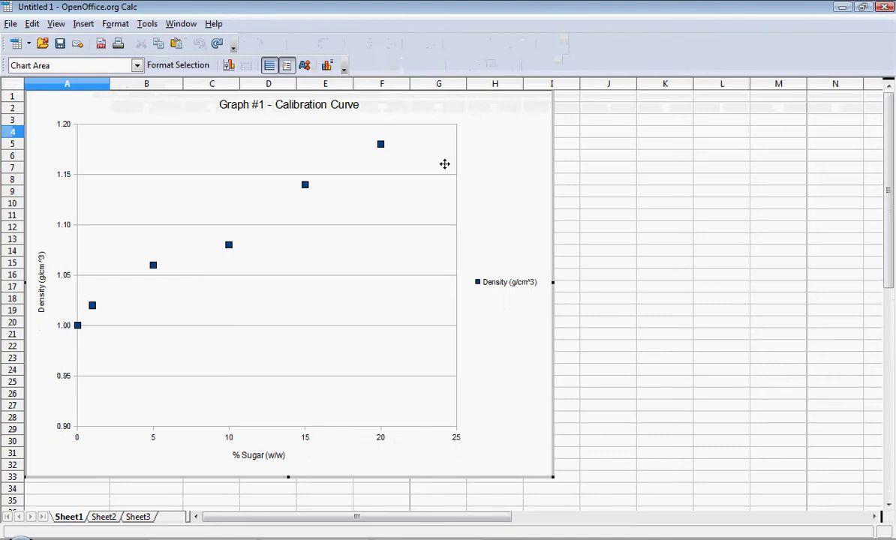
left_click(380, 145)
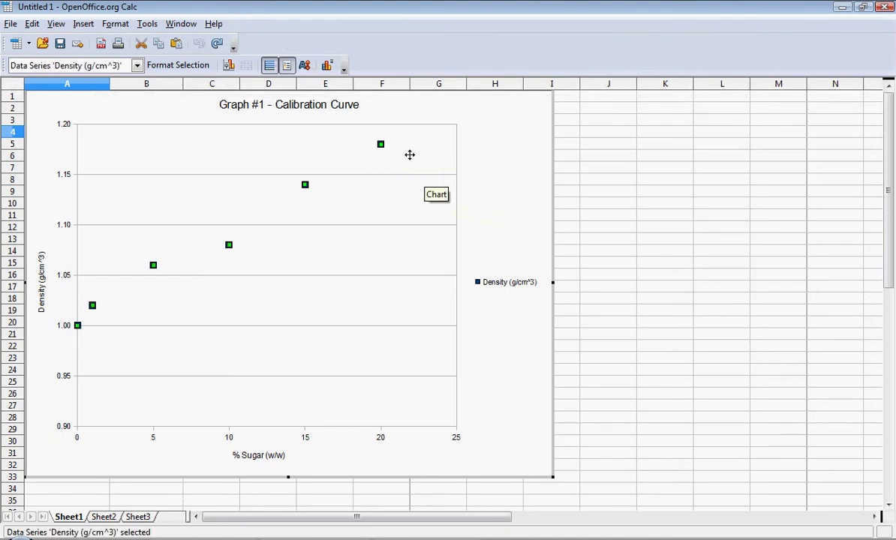
left_click(504, 177)
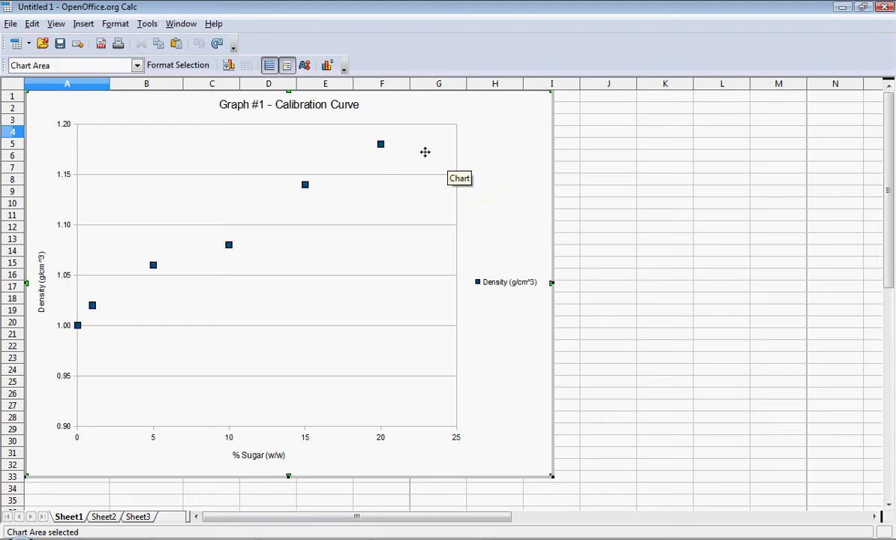
left_click(382, 147)
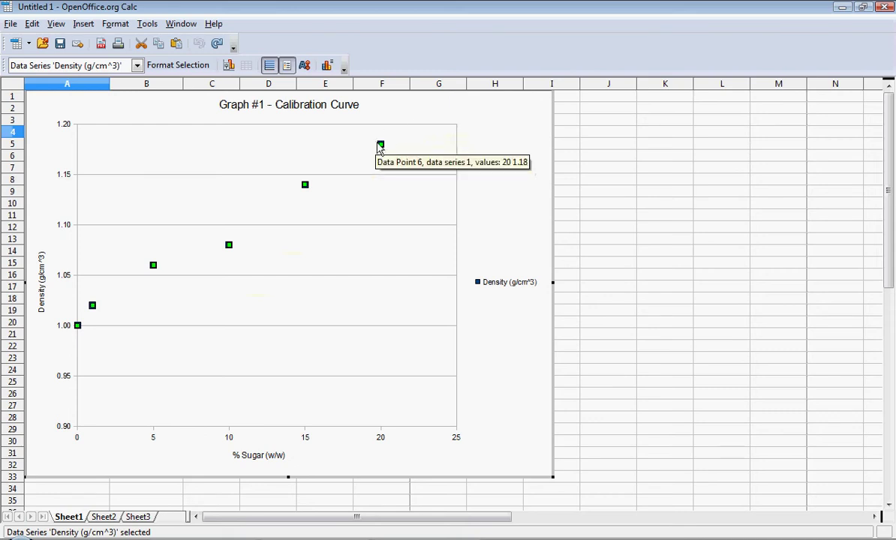
right_click(382, 147)
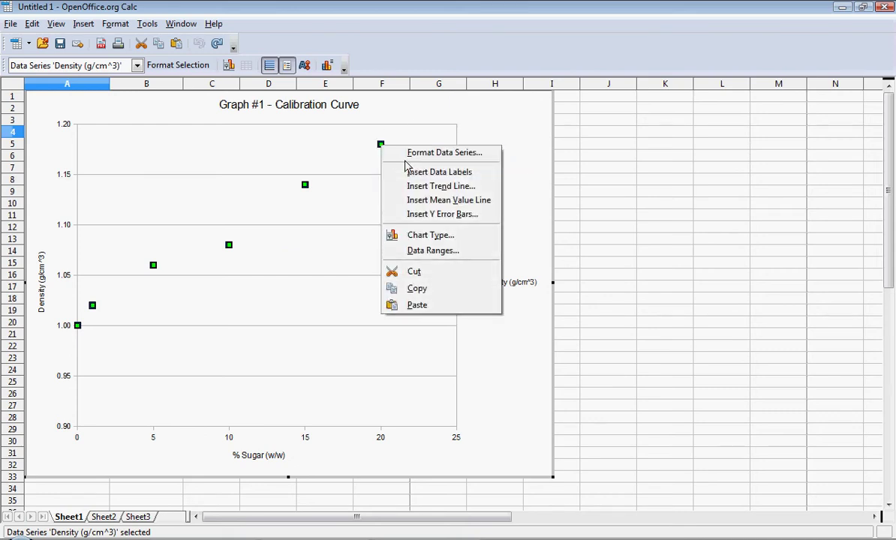
left_click(435, 187)
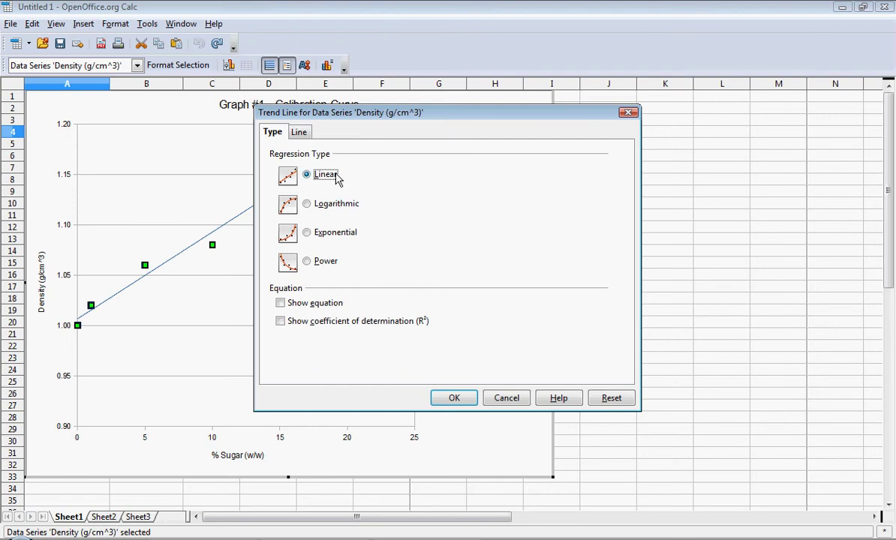
left_click(280, 304)
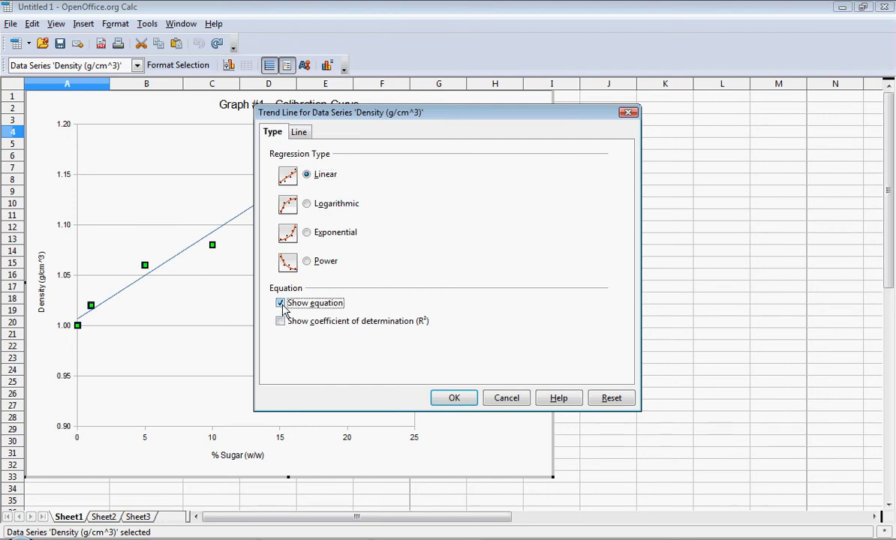
left_click(455, 398)
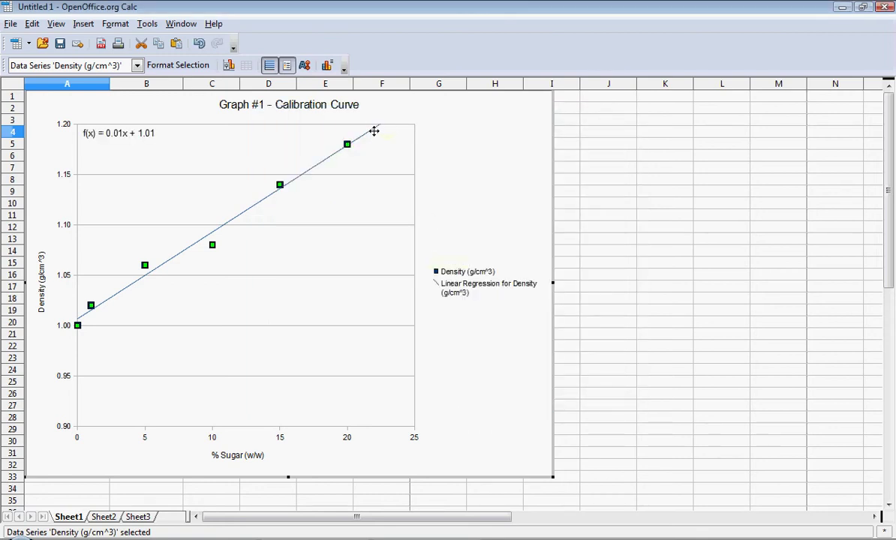
Select the f(x) = 0.01x + 1.01 equation label on the chart
left_click(475, 170)
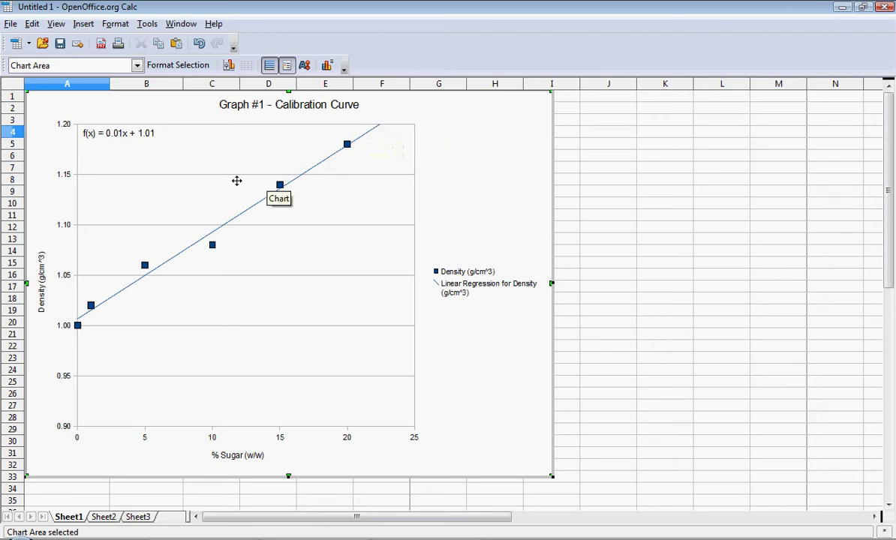
left_click(127, 130)
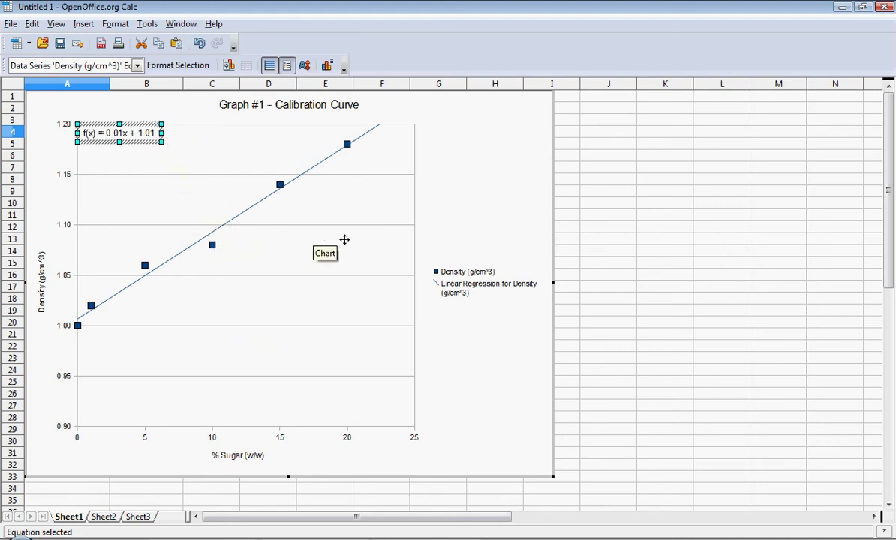
Format the trend line equation as Number with 8 decimals: f(x) = 0.00862992x + 1.00664567
right_click(128, 136)
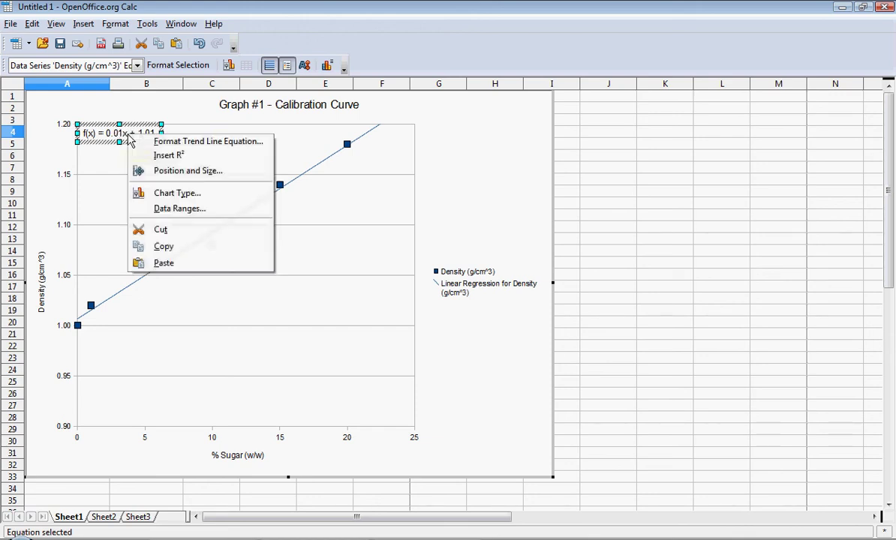
left_click(187, 143)
left_click(488, 132)
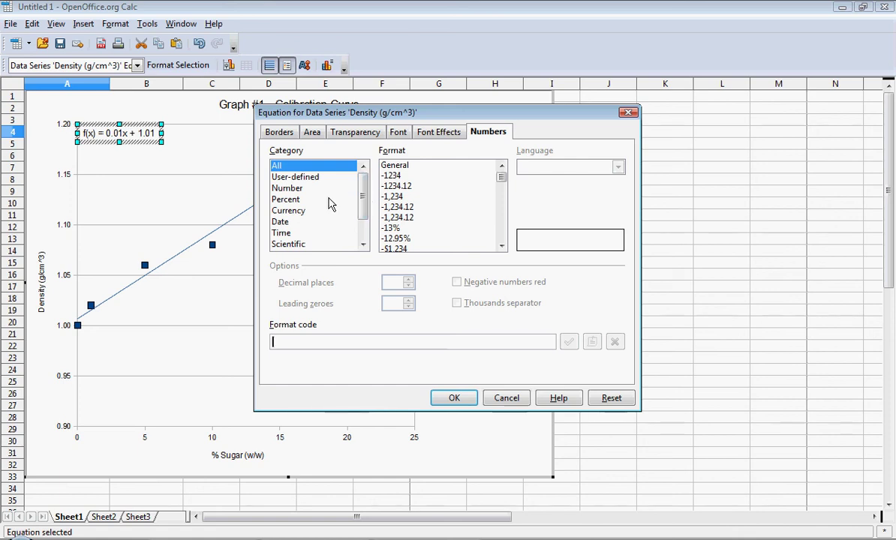
left_click(287, 187)
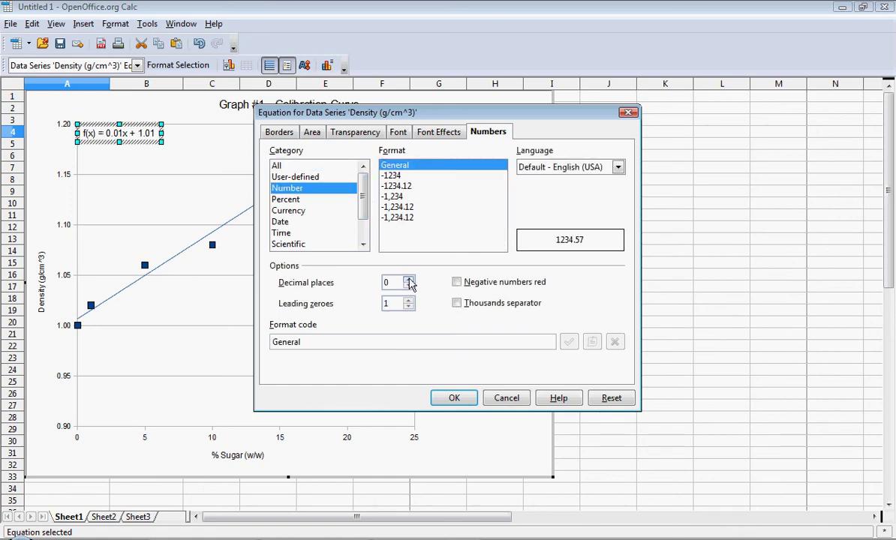
left_click(409, 280)
left_click(408, 280)
left_click(408, 280)
left_click(409, 280)
left_click(408, 280)
left_click(408, 280)
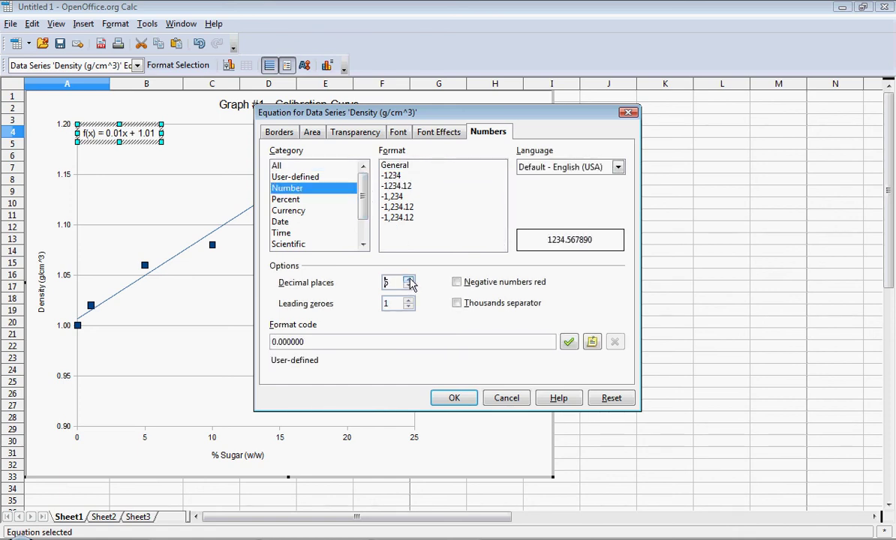
left_click(408, 280)
left_click(408, 280)
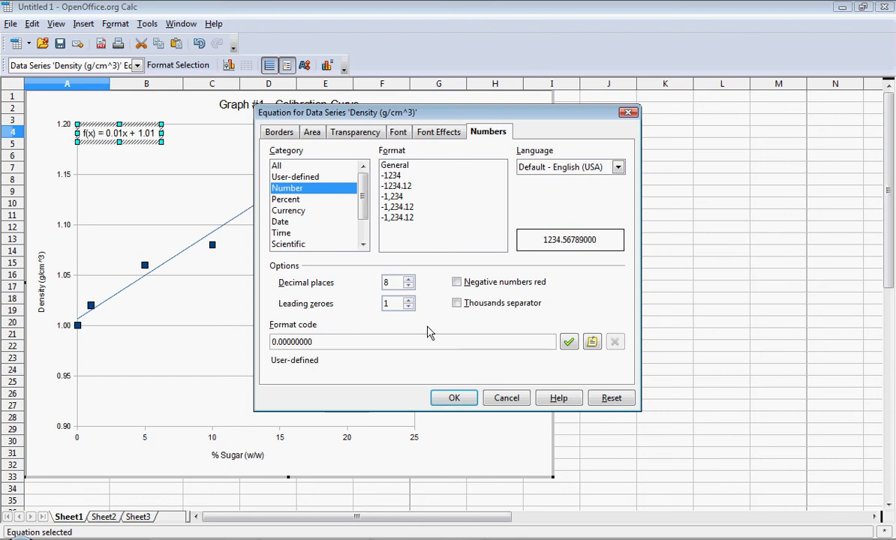
left_click(454, 398)
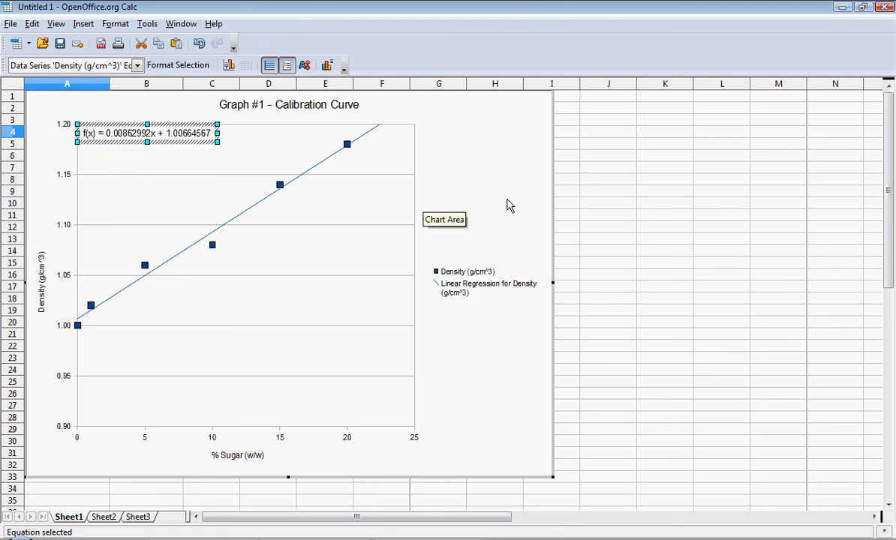
left_click(481, 203)
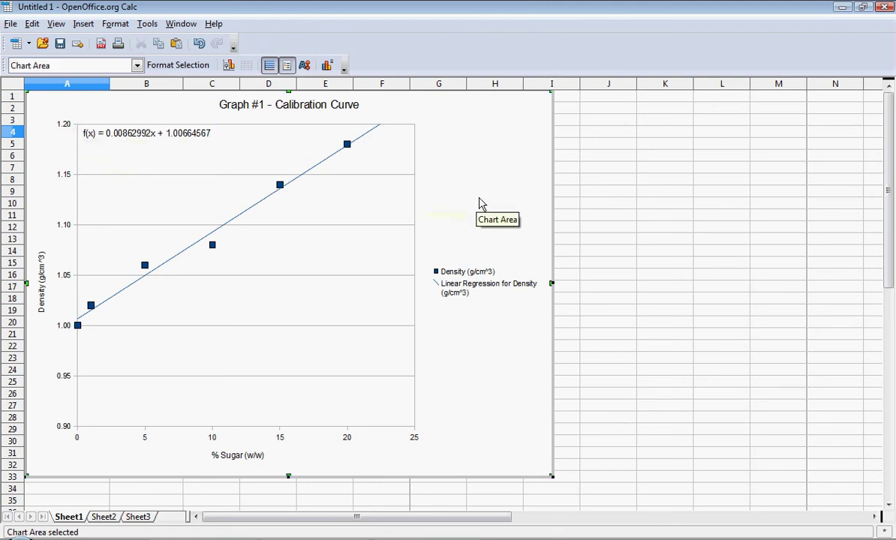